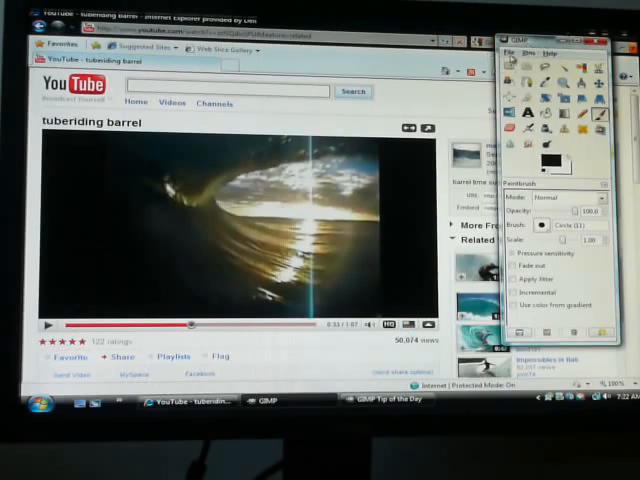
Step: Set up a whole-screen capture in the Screen Shot dialog with a 10-second delay
click(511, 53)
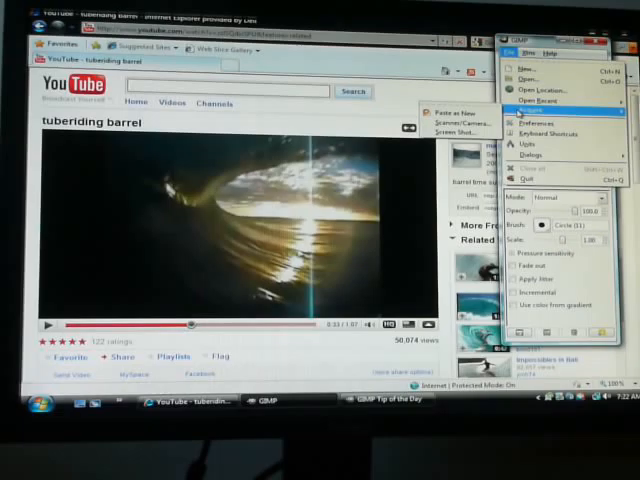
mouse_move(533, 110)
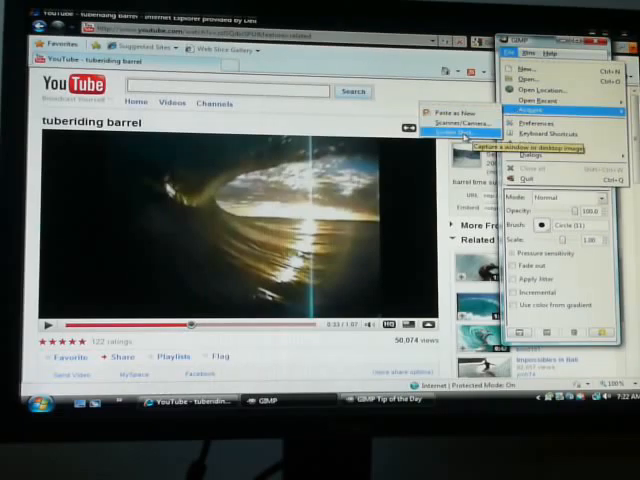
click(466, 133)
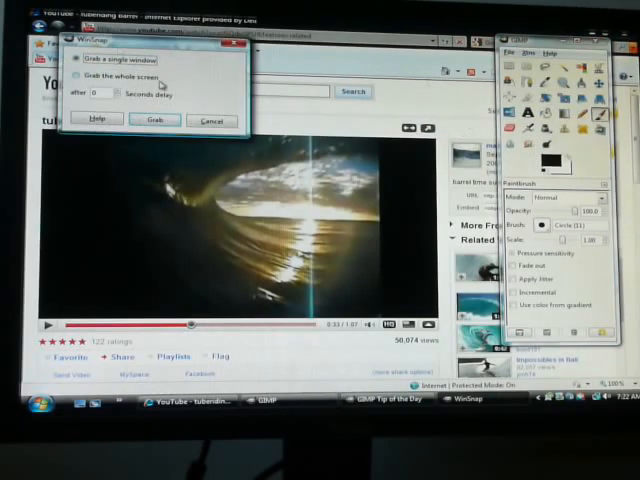
click(77, 77)
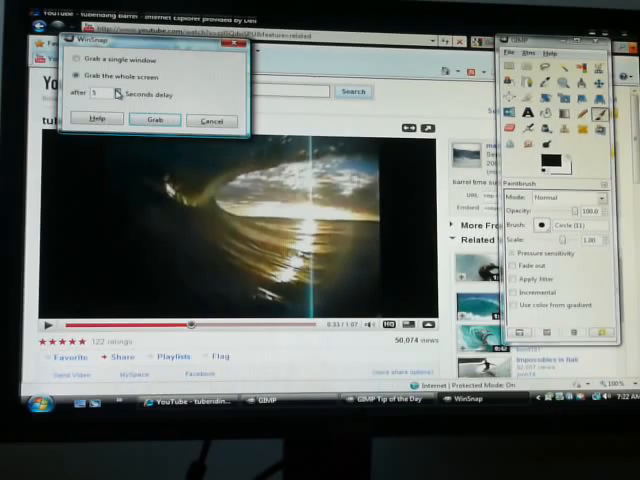
click(118, 91)
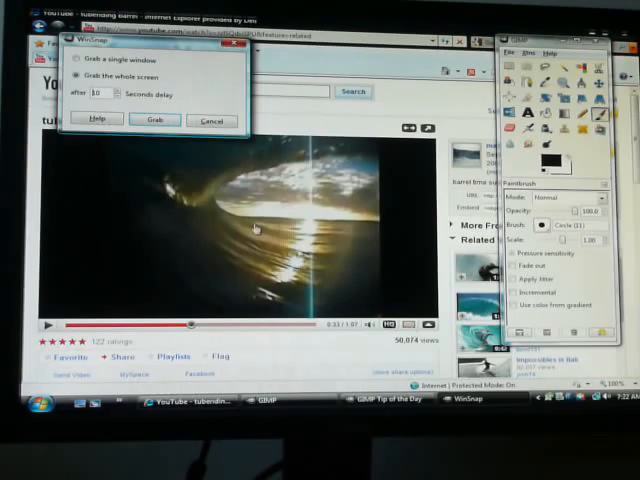
Step: Launch the delayed grab, then switch the paused surfing video to fullscreen before it fires
click(155, 121)
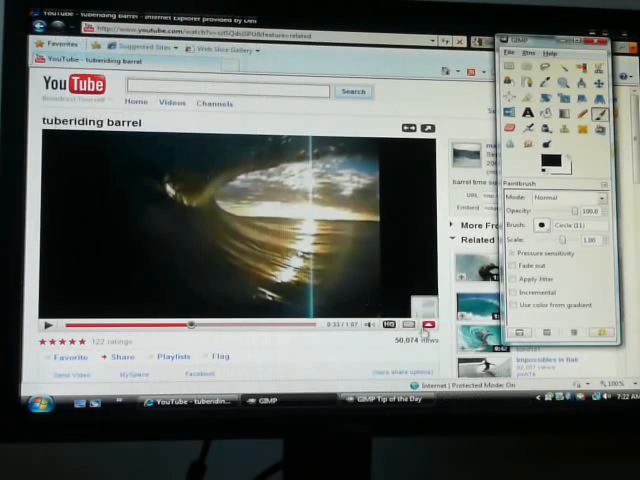
click(410, 325)
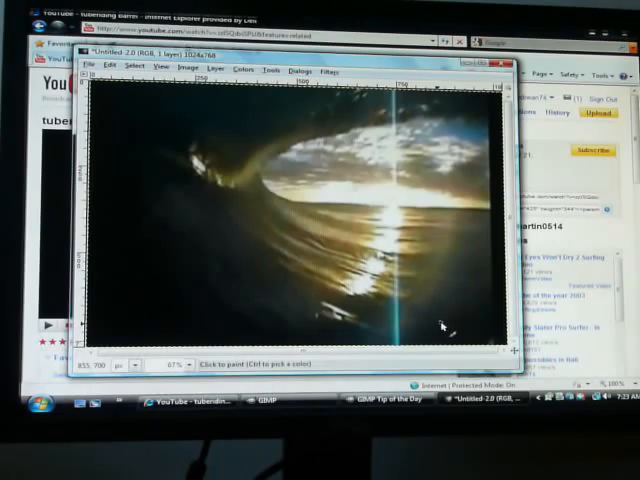
Step: Begin saving the new untitled 1024×768 capture of the barrel shot to a file
key(ctrl+s)
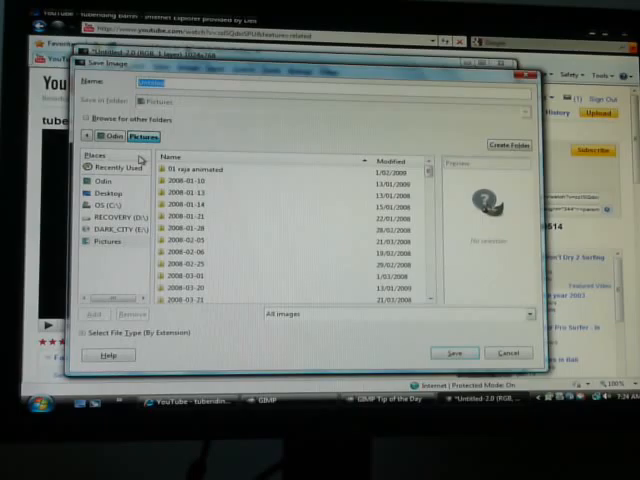
text(wave.jpg)
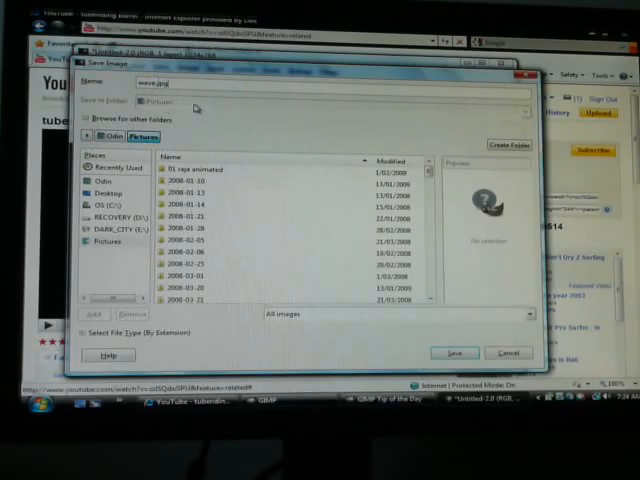
Step: Save the capture as wave.jpg in Pictures, replacing the existing file
click(455, 353)
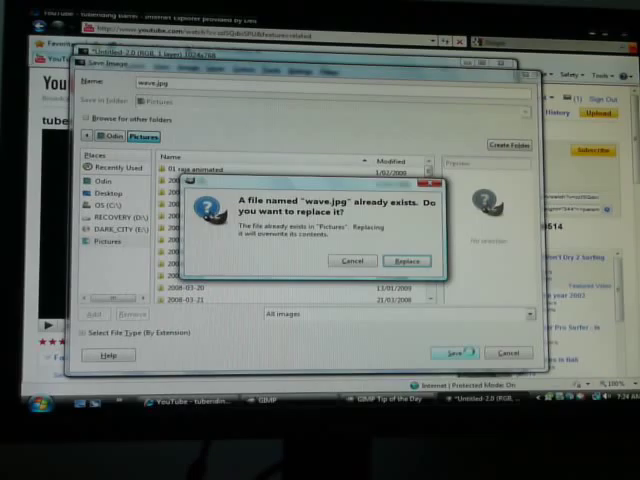
click(408, 262)
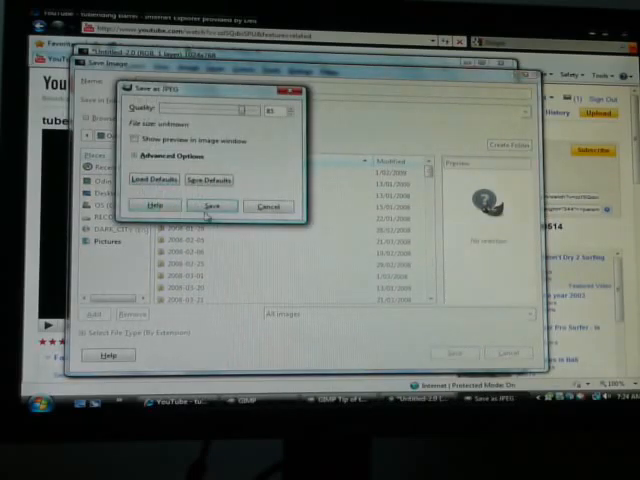